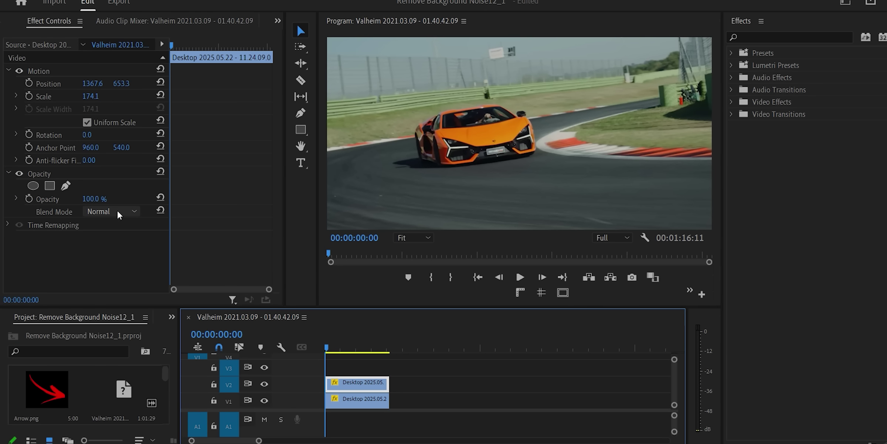
# Step: Open the Blend Mode dropdown, currently Normal, for the top car clip's opacity
pyautogui.click(118, 211)
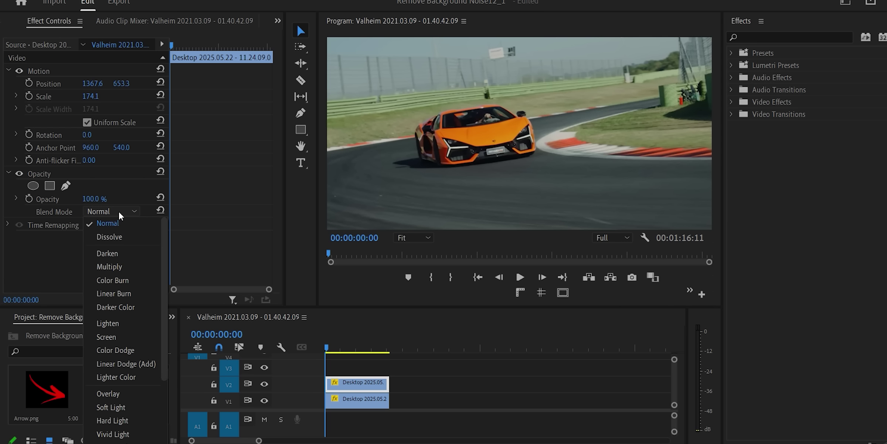
# Step: Set the top clip's blend mode to Screen and apply the Extract effect
pyautogui.click(106, 337)
pyautogui.click(778, 36)
pyautogui.write('ext')
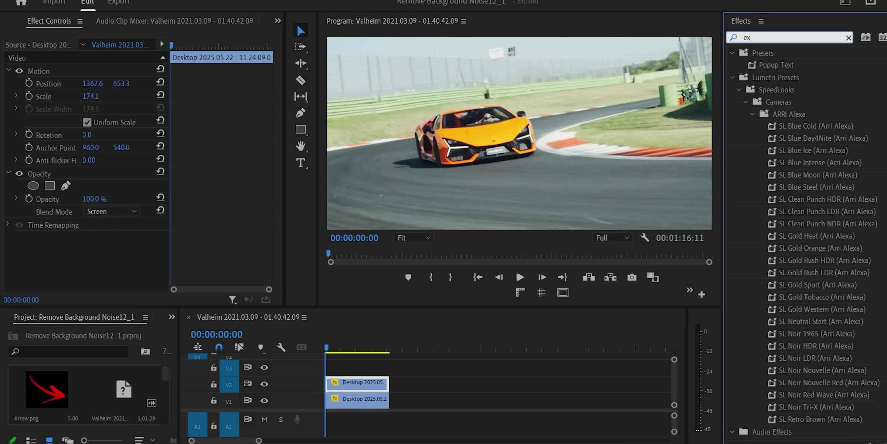
pyautogui.write('r')
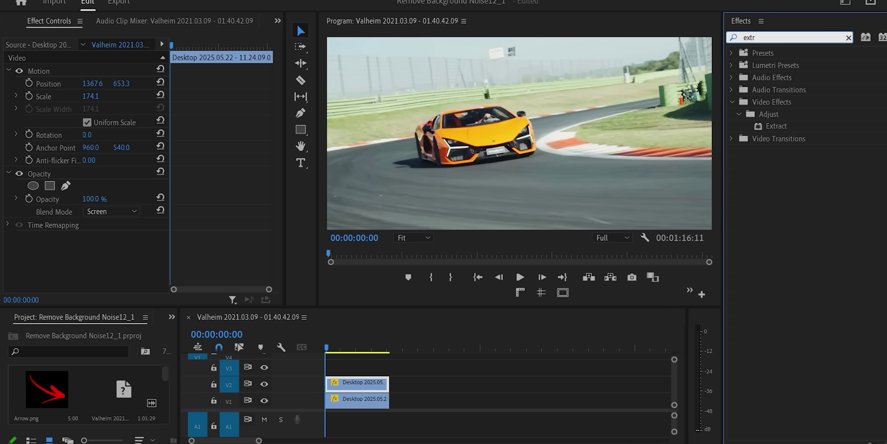
pyautogui.moveTo(777, 125)
pyautogui.mouseDown()
pyautogui.moveTo(721, 172)
pyautogui.moveTo(357, 382)
pyautogui.mouseUp()
pyautogui.click(849, 38)
pyautogui.write('f')
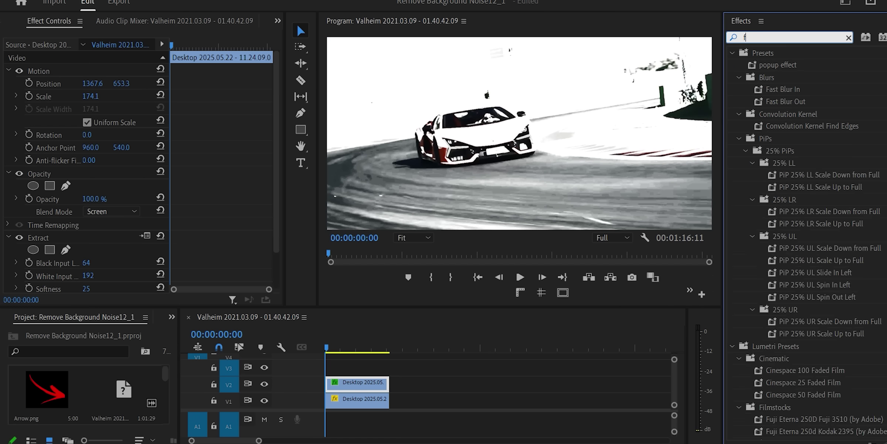
pyautogui.write('ind')
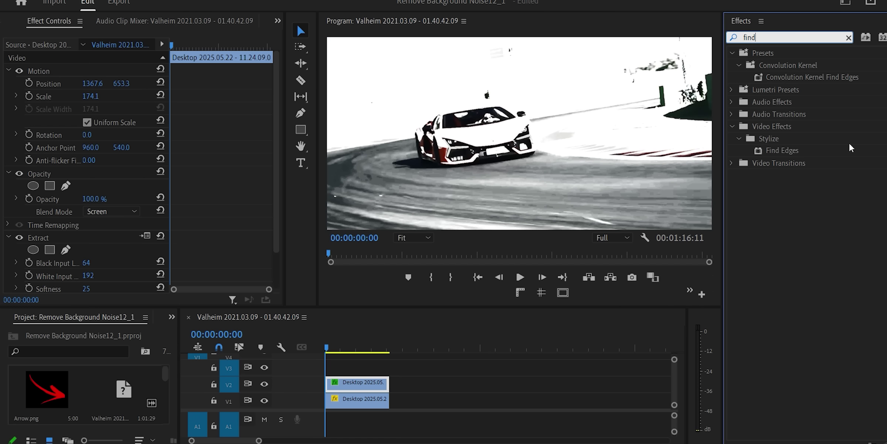
# Step: Apply Find Edges to the V2 clip and clear the effect search
pyautogui.click(797, 152)
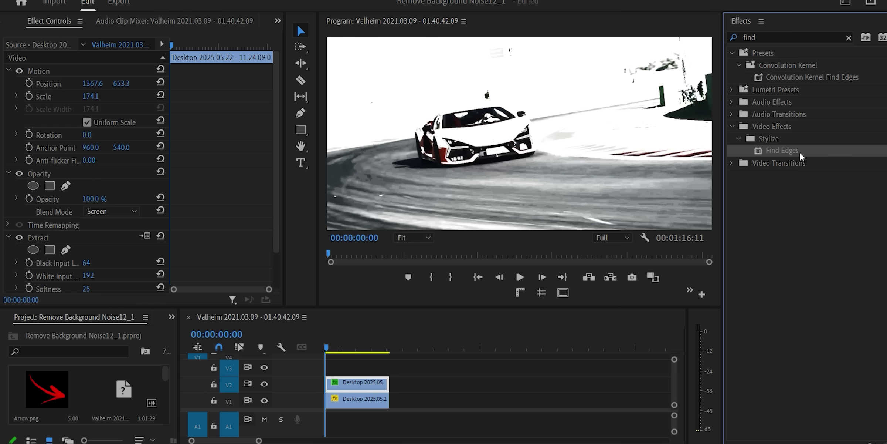
pyautogui.moveTo(797, 151); pyautogui.dragTo(347, 383)
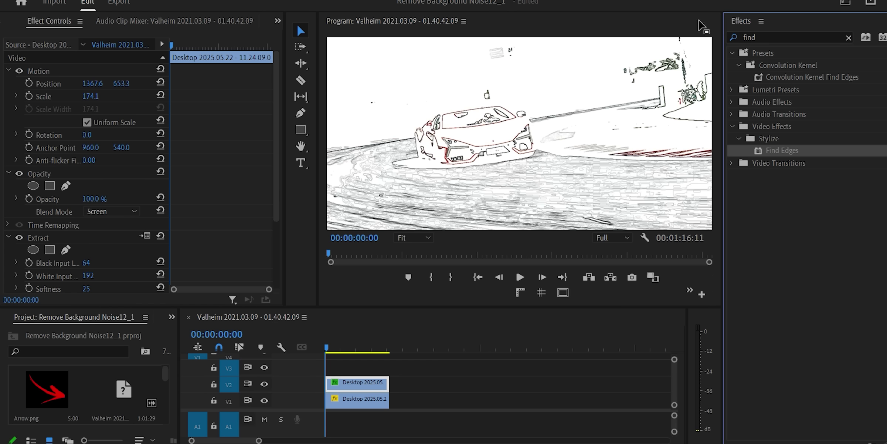
pyautogui.doubleClick(770, 36)
pyautogui.press('BackSpace')
pyautogui.write('tint')
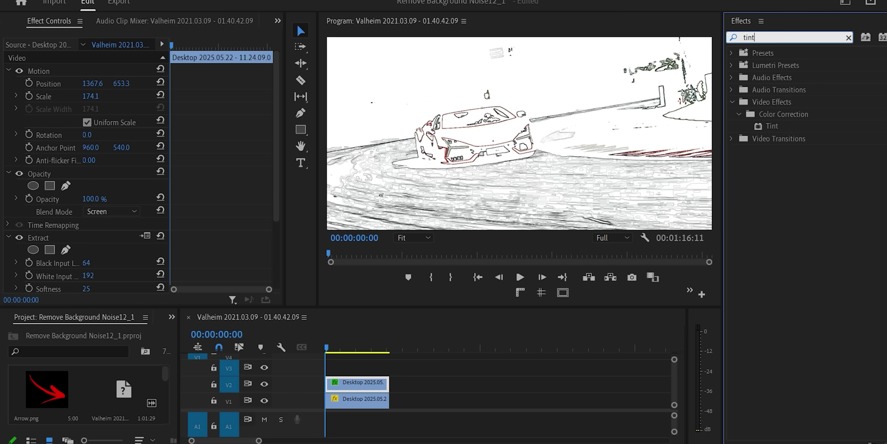
# Step: Apply Tint, Turbulent Displace and VR Glow to the V2 car clip
pyautogui.moveTo(778, 130); pyautogui.dragTo(371, 382)
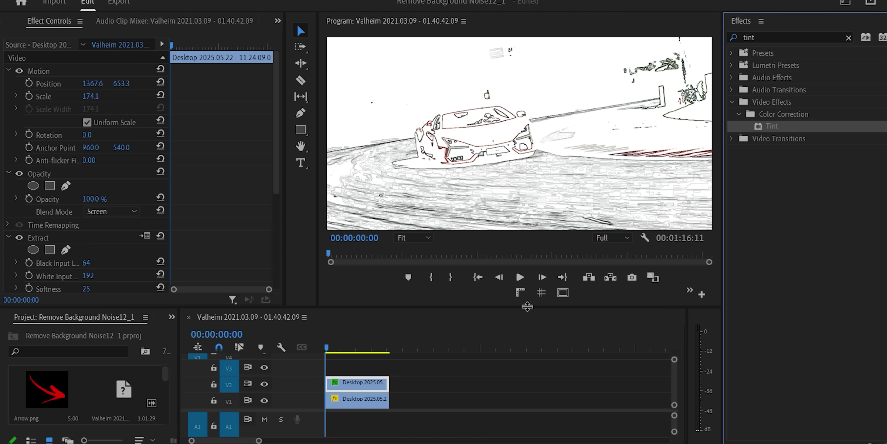
pyautogui.click(769, 38)
pyautogui.write('turbu')
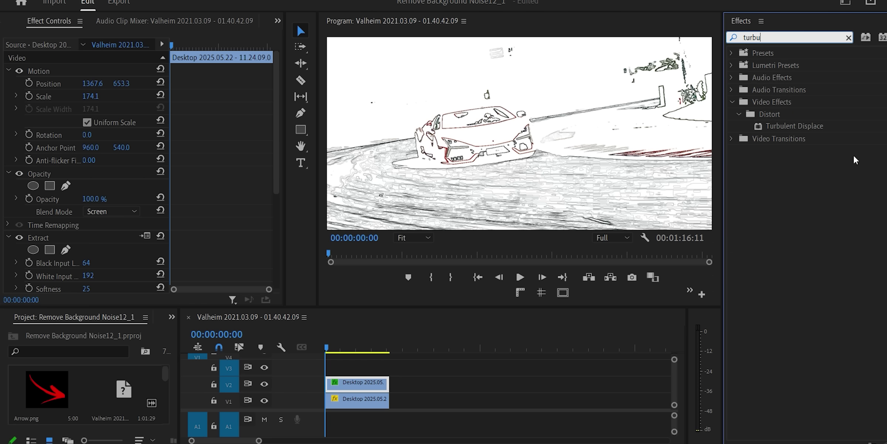
pyautogui.moveTo(818, 127); pyautogui.dragTo(712, 181)
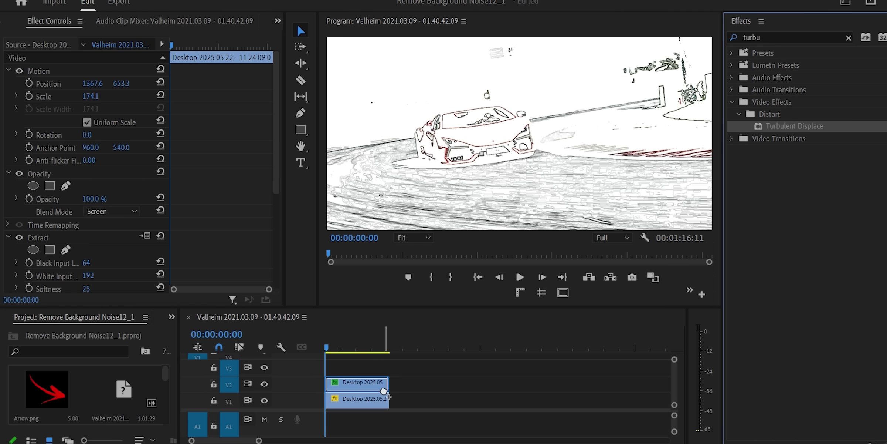
pyautogui.moveTo(712, 182); pyautogui.dragTo(360, 383)
pyautogui.click(783, 38)
pyautogui.write('vr')
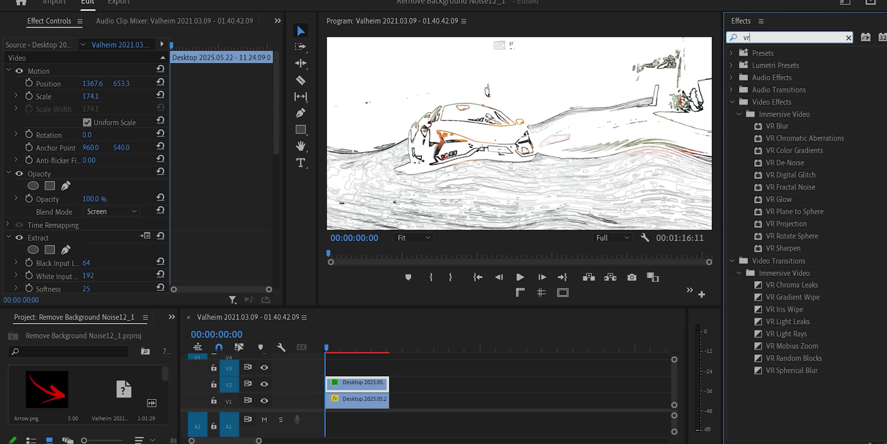
pyautogui.write(' g')
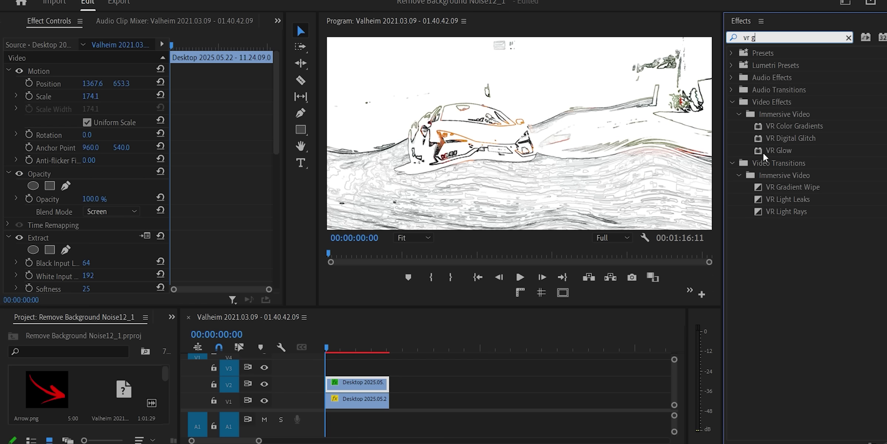
pyautogui.click(764, 157)
pyautogui.moveTo(775, 154); pyautogui.dragTo(368, 383)
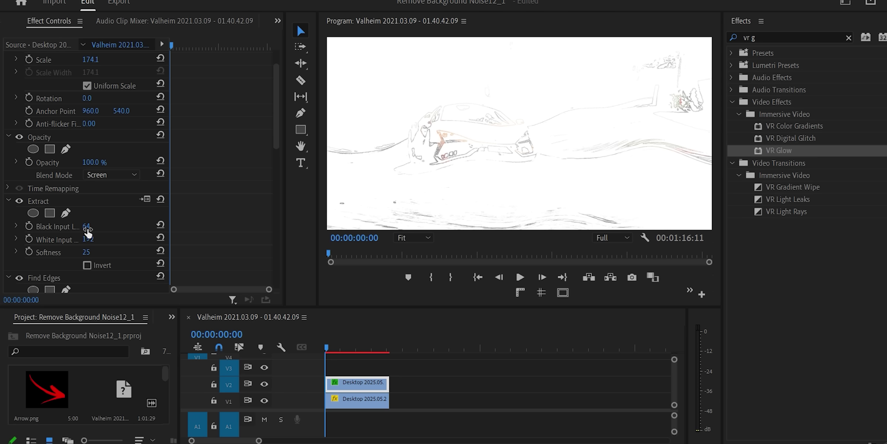
# Step: Set Extract's Black Input, White Input and Softness to 0
pyautogui.click(99, 223)
pyautogui.write('0')
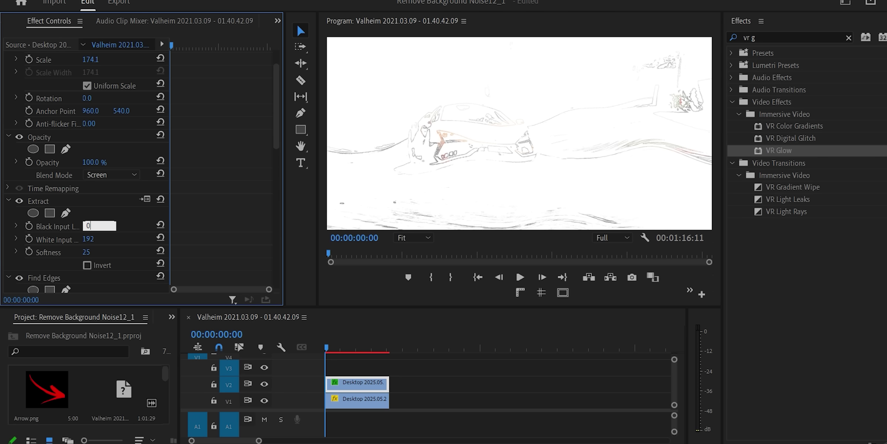
pyautogui.press('Return')
pyautogui.click(94, 239)
pyautogui.write('0')
pyautogui.click(88, 252)
pyautogui.write('0')
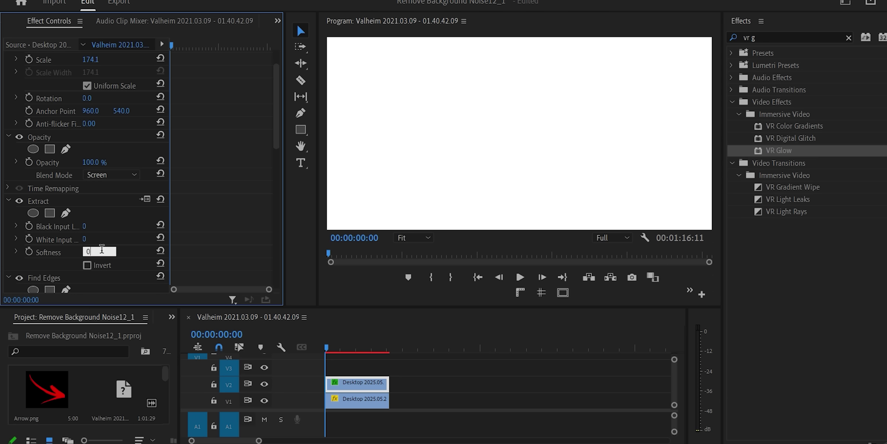
pyautogui.press('Return')
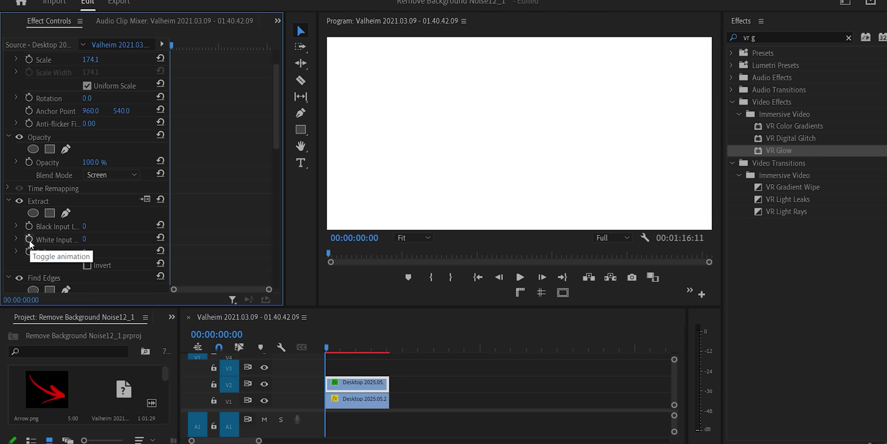
# Step: Keyframe White Input at the start, then edit it at one second
pyautogui.click(29, 239)
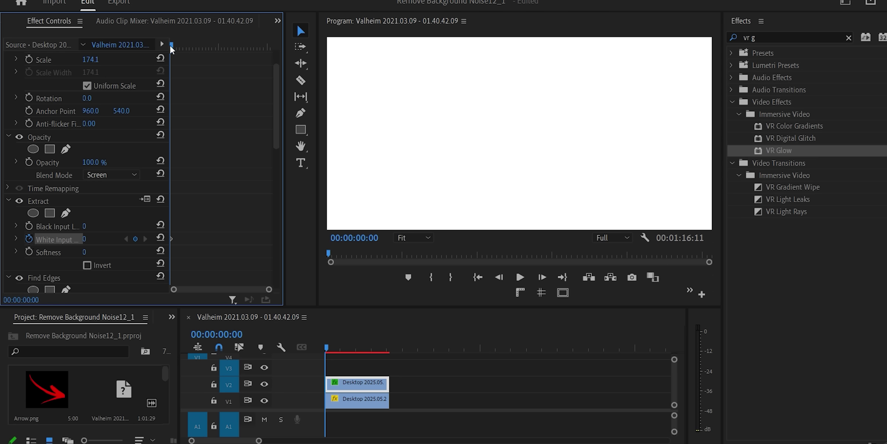
pyautogui.moveTo(170, 45); pyautogui.dragTo(219, 54)
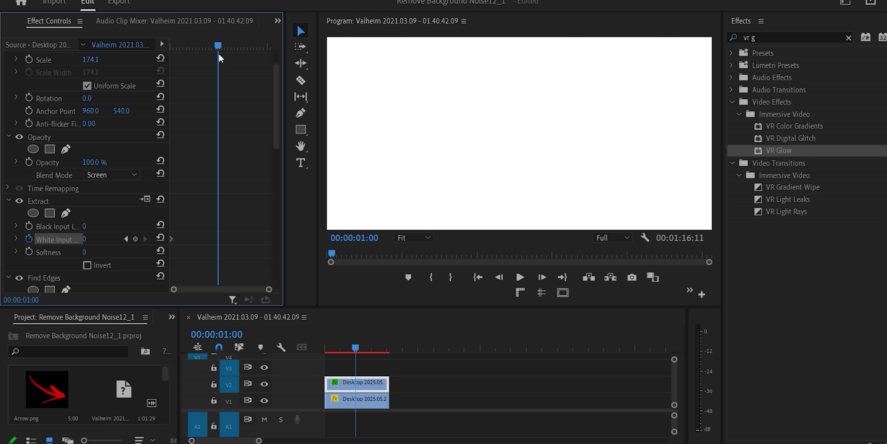
pyautogui.click(89, 242)
pyautogui.write('180')
# Step: Commit White Input 180 and map Tint's white to dark green 167A23
pyautogui.press('Return')
pyautogui.scroll(-3, 81, 241)
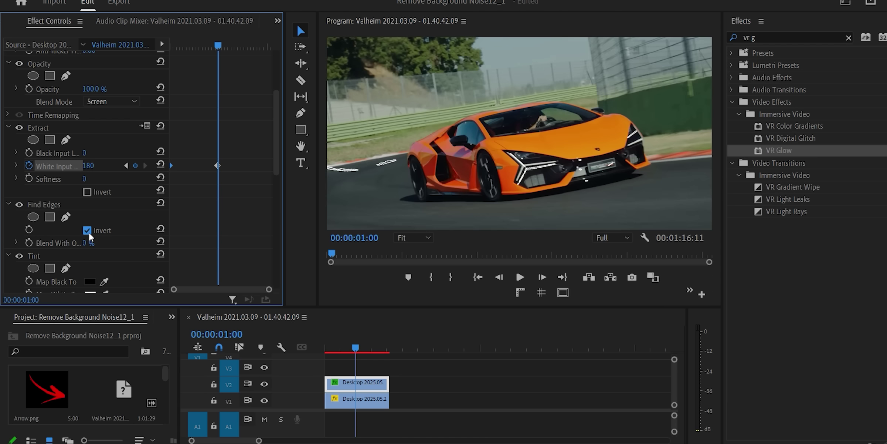
pyautogui.scroll(-2, 89, 231)
pyautogui.click(90, 233)
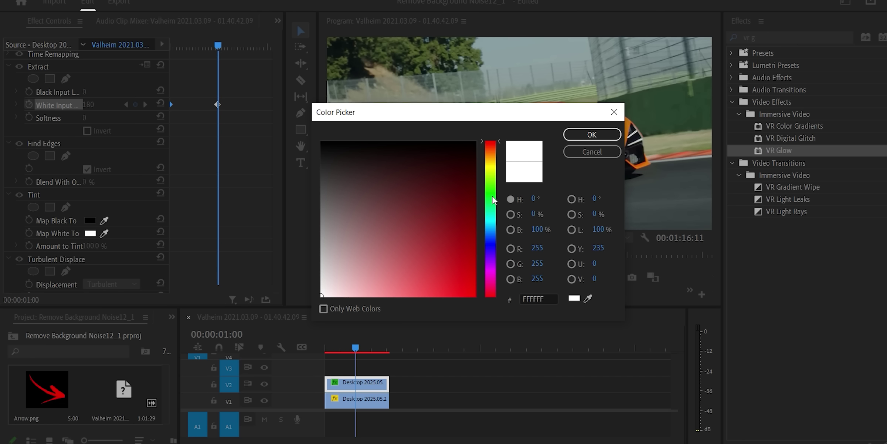
pyautogui.click(492, 198)
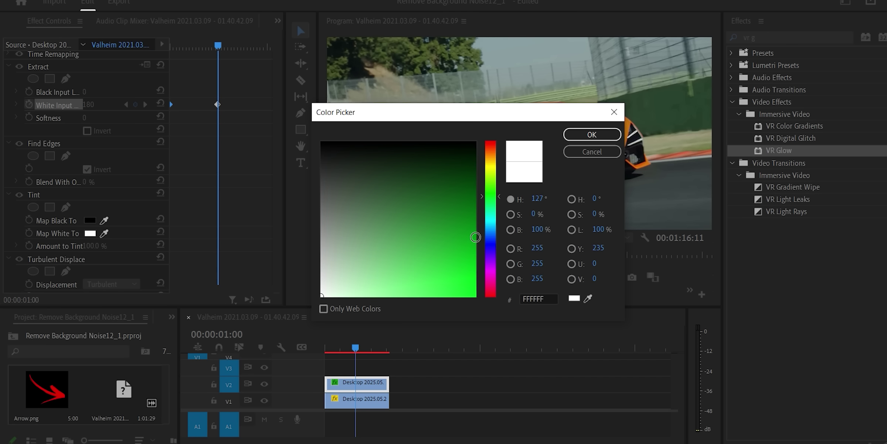
pyautogui.moveTo(476, 238); pyautogui.dragTo(448, 215)
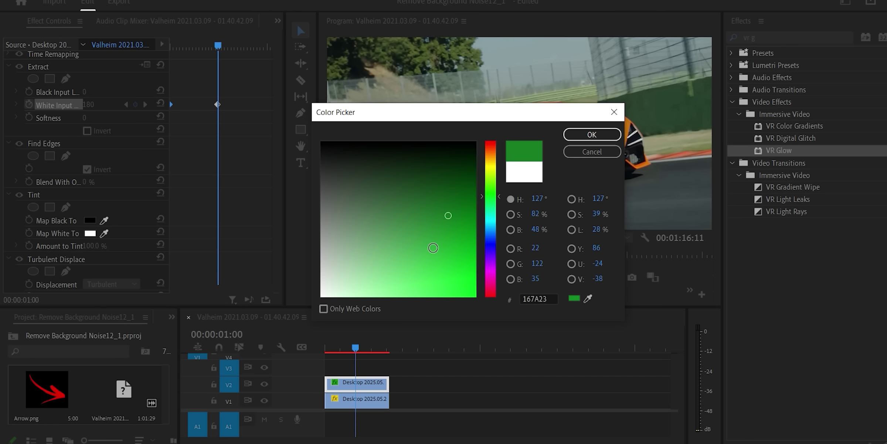
pyautogui.click(591, 134)
pyautogui.scroll(-2, 91, 192)
pyautogui.scroll(-1, 91, 192)
pyautogui.scroll(-1, 95, 188)
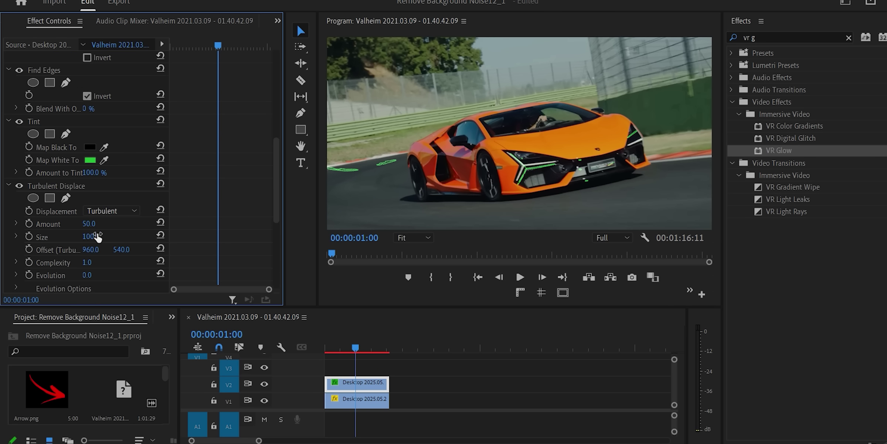
# Step: Set Turbulent Displace Amount to 100 and Size to 20, then open the Antialiasing options
pyautogui.click(99, 222)
pyautogui.write('100')
pyautogui.press('Return')
pyautogui.click(93, 237)
pyautogui.write('20')
pyautogui.press('Return')
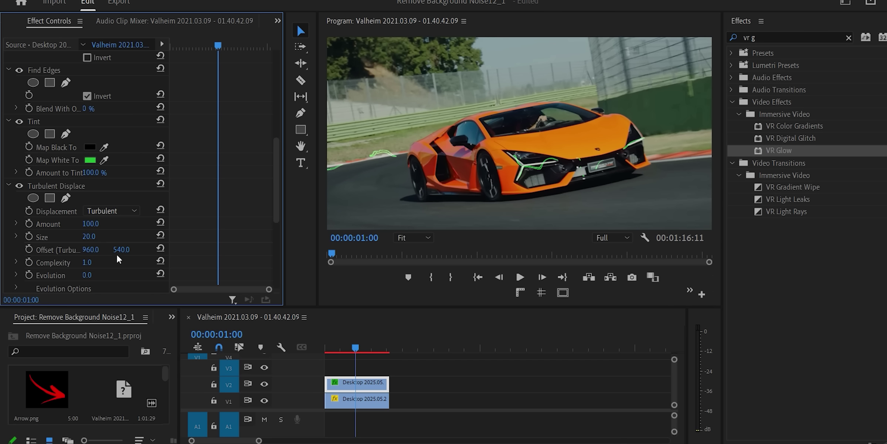
pyautogui.scroll(-1, 113, 255)
pyautogui.scroll(-1, 111, 250)
pyautogui.scroll(-2, 112, 251)
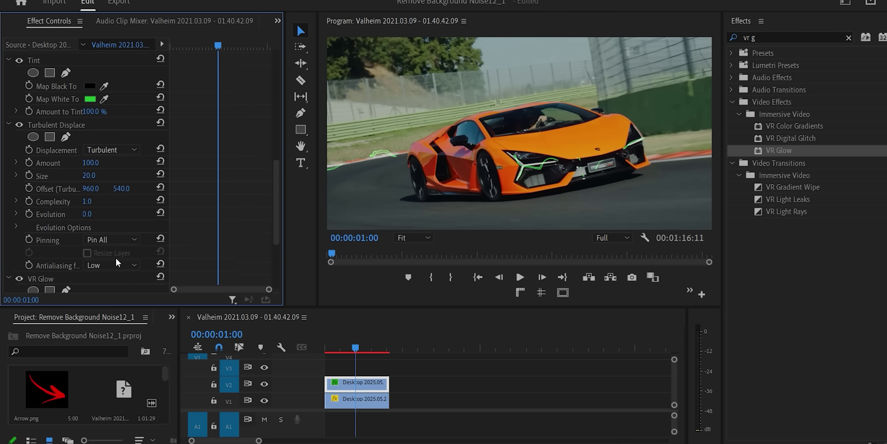
pyautogui.click(113, 261)
# Step: Set antialiasing to High and VR Glow threshold 0.50, radius 30, brightness 4, saturation 10
pyautogui.click(111, 289)
pyautogui.scroll(-2, 118, 236)
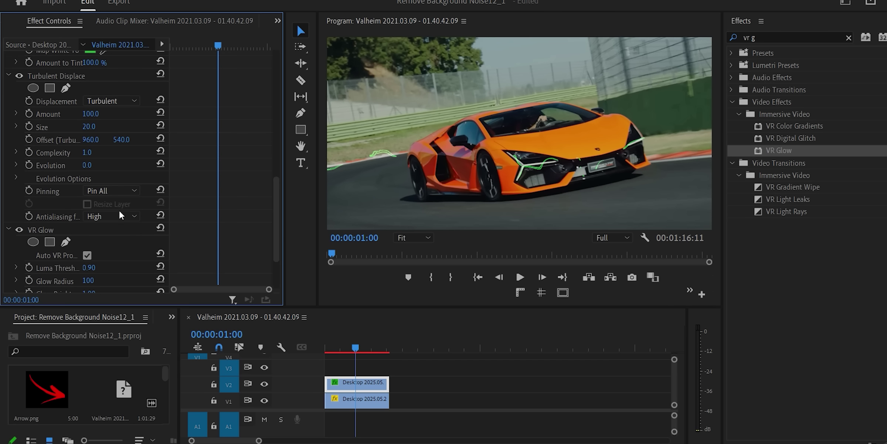
pyautogui.scroll(-1, 121, 212)
pyautogui.scroll(-1, 120, 212)
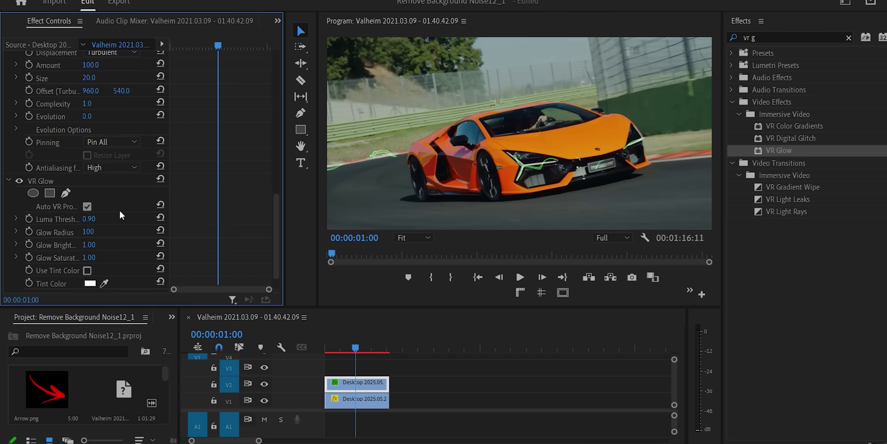
pyautogui.click(89, 219)
pyautogui.press('BackSpace')
pyautogui.press('Return')
pyautogui.click(90, 232)
pyautogui.write('30')
pyautogui.press('Return')
pyautogui.click(93, 245)
pyautogui.write('4')
pyautogui.press('Return')
pyautogui.click(90, 257)
pyautogui.write('10')
pyautogui.press('Return')
# Step: Enable Use Tint Color and tint the glow bright green 15DA48
pyautogui.click(88, 271)
pyautogui.scroll(-1, 91, 271)
pyautogui.click(90, 271)
pyautogui.write('5')
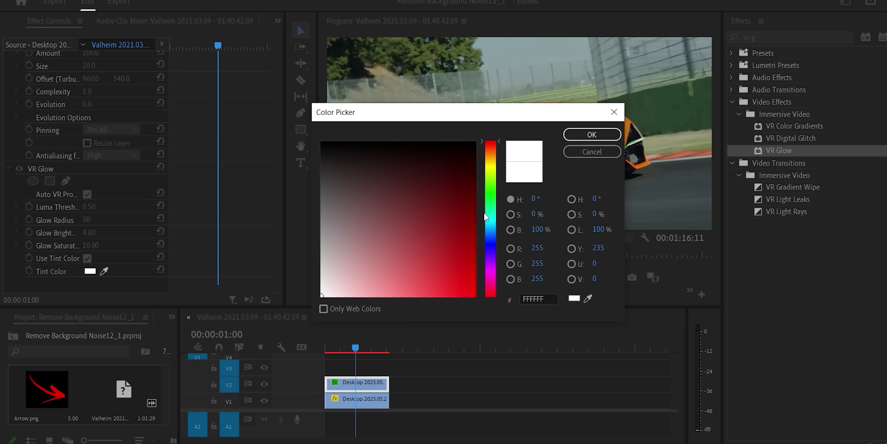
pyautogui.click(491, 200)
pyautogui.moveTo(461, 247)
pyautogui.mouseDown()
pyautogui.moveTo(440, 251)
pyautogui.moveTo(461, 275)
pyautogui.mouseUp()
pyautogui.click(579, 141)
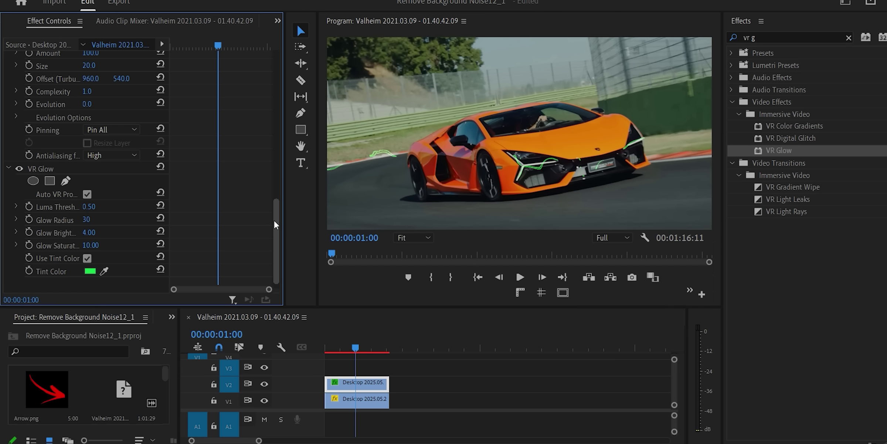
pyautogui.scroll(1, 225, 241)
pyautogui.scroll(2, 225, 236)
pyautogui.scroll(2, 226, 237)
pyautogui.scroll(2, 225, 238)
pyautogui.scroll(2, 227, 239)
pyautogui.scroll(1, 227, 240)
pyautogui.scroll(1, 227, 242)
pyautogui.scroll(1, 227, 241)
pyautogui.scroll(1, 227, 242)
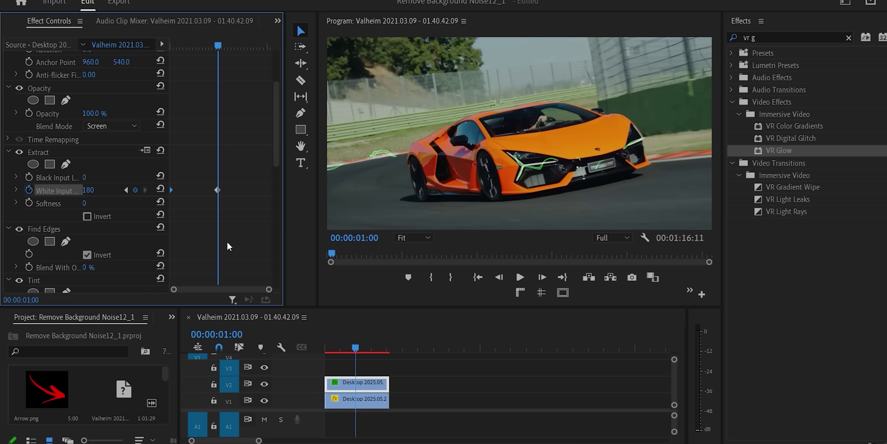
pyautogui.scroll(1, 227, 241)
pyautogui.moveTo(218, 47); pyautogui.dragTo(193, 60)
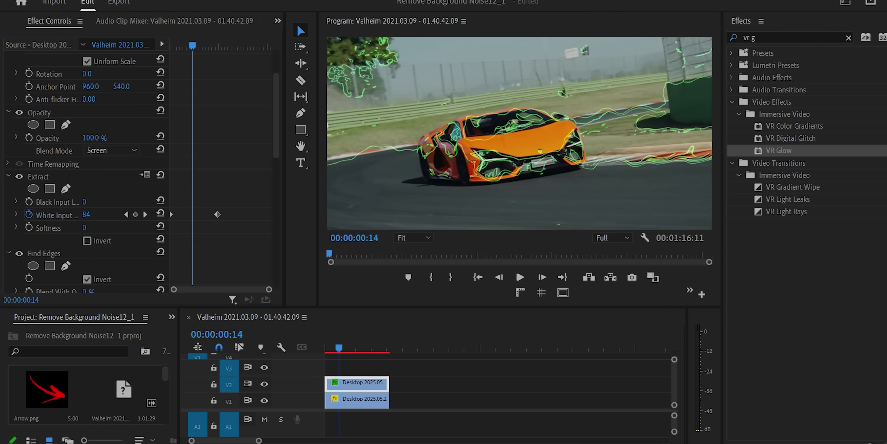
# Step: Keyframe opacity from 100% to 0% at one second, then play the sequence
pyautogui.press('Right')
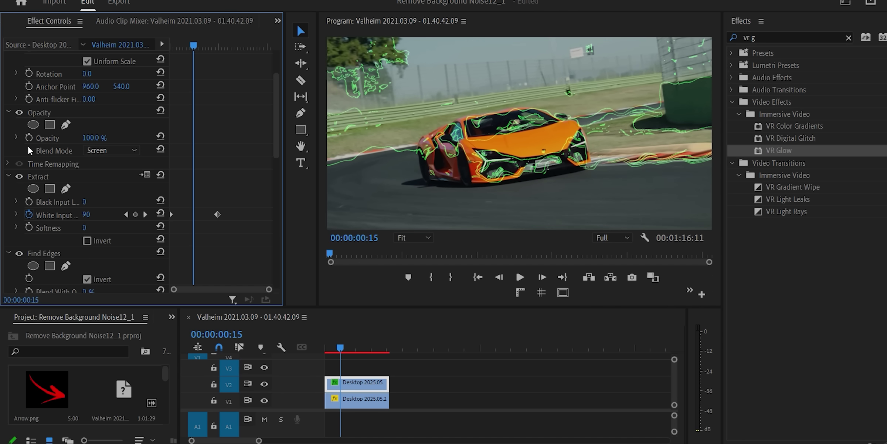
pyautogui.click(28, 138)
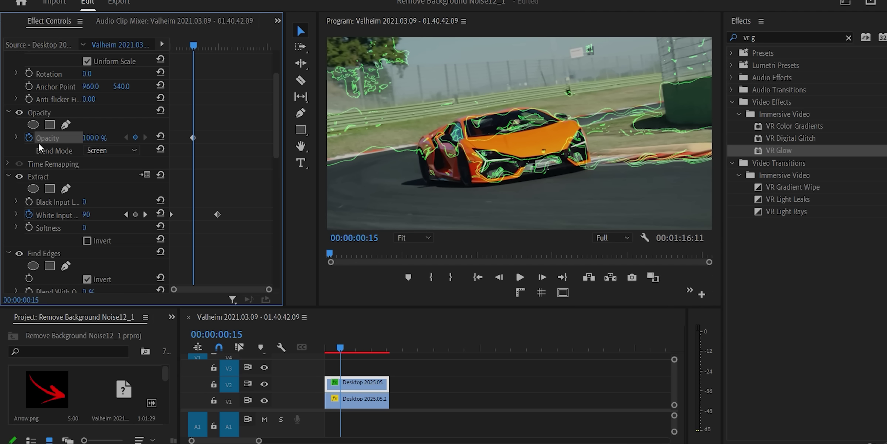
pyautogui.click(145, 215)
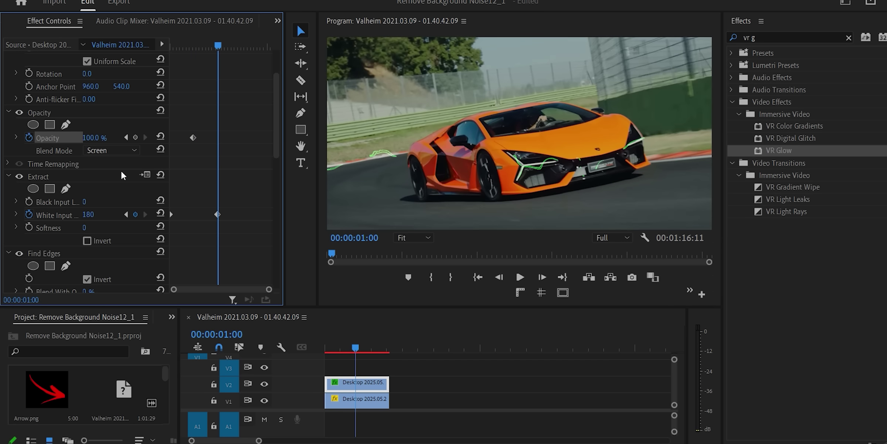
pyautogui.click(100, 142)
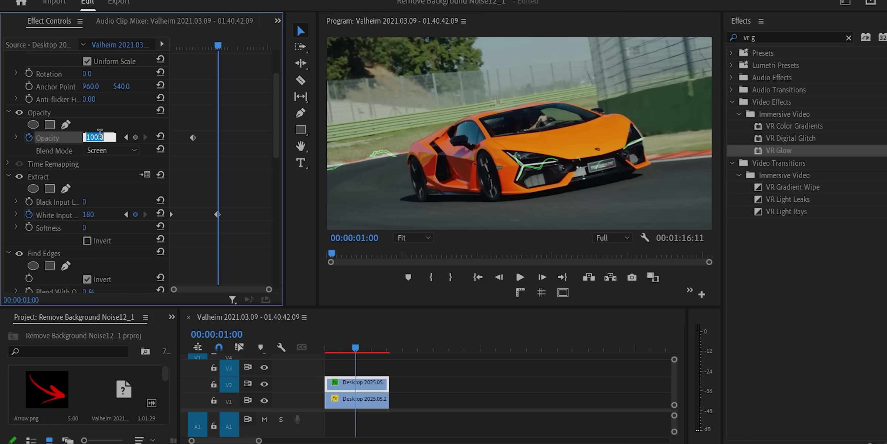
pyautogui.write('0')
pyautogui.press('Return')
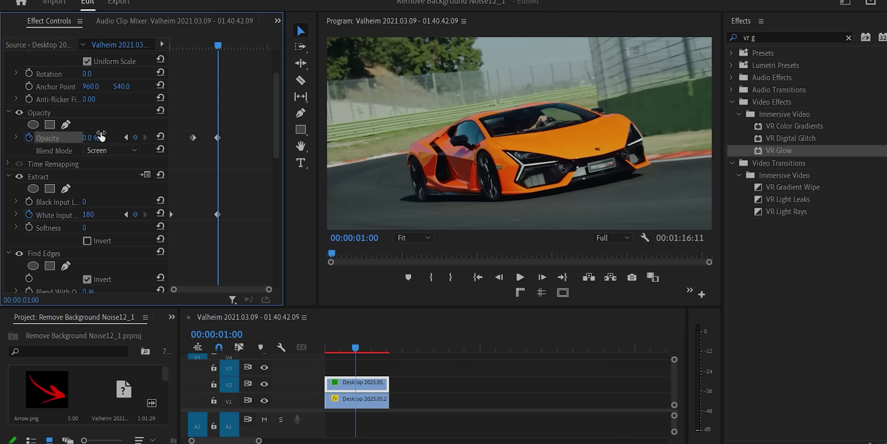
pyautogui.click(261, 392)
pyautogui.press('space')
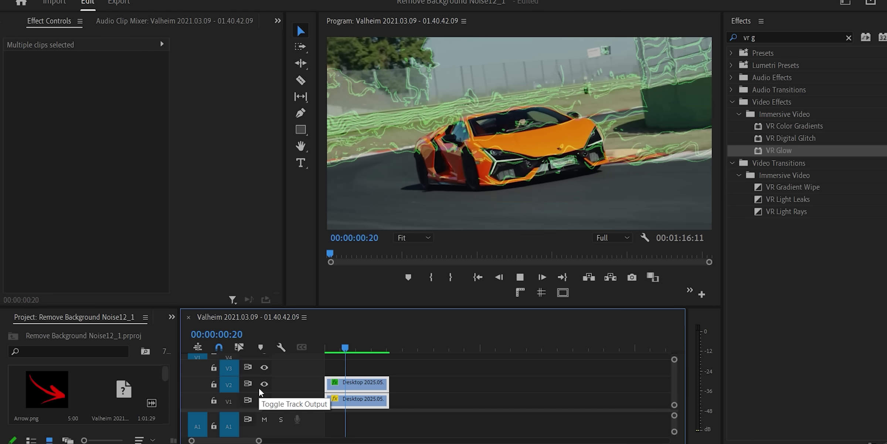